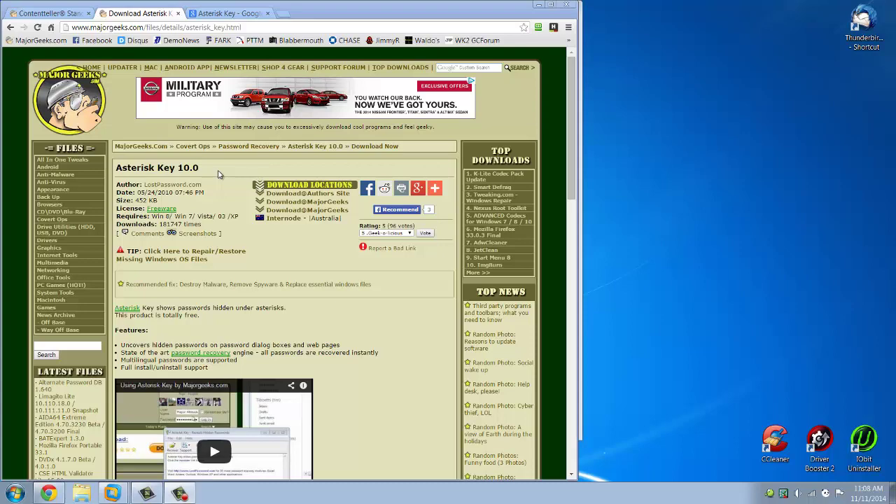
Step: Look over the Google search results for Asterisk Key and close the results page
click(218, 15)
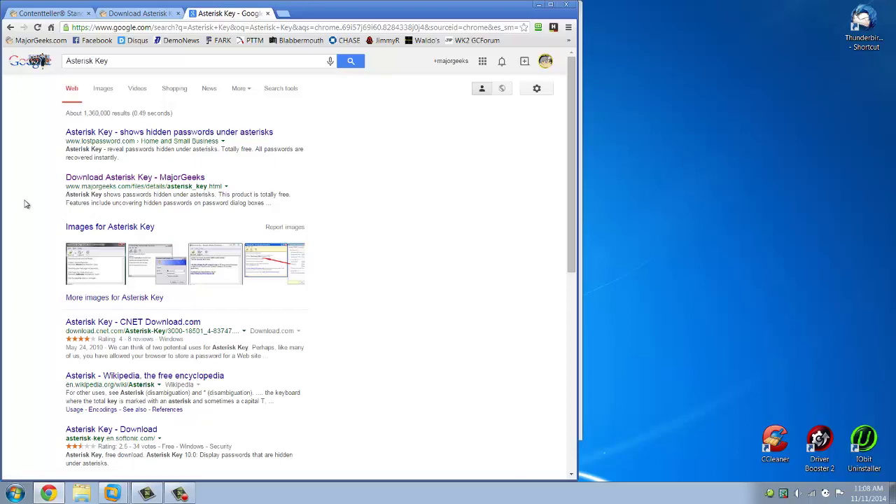
scroll(24, 204, down, 4)
scroll(25, 204, up, 1)
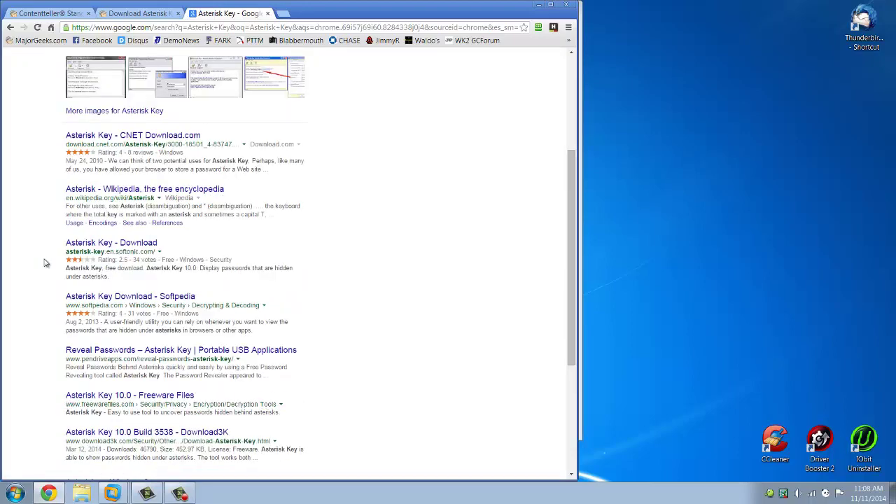
scroll(44, 263, up, 2)
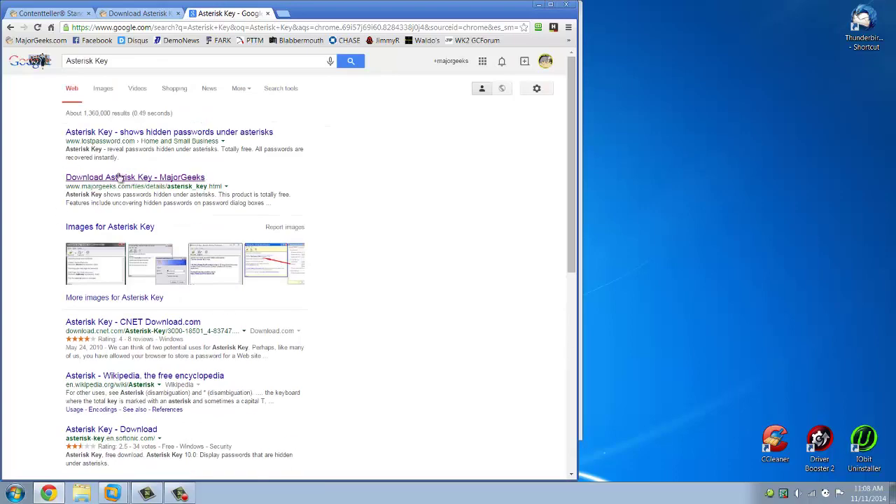
drag(180, 151, 110, 152)
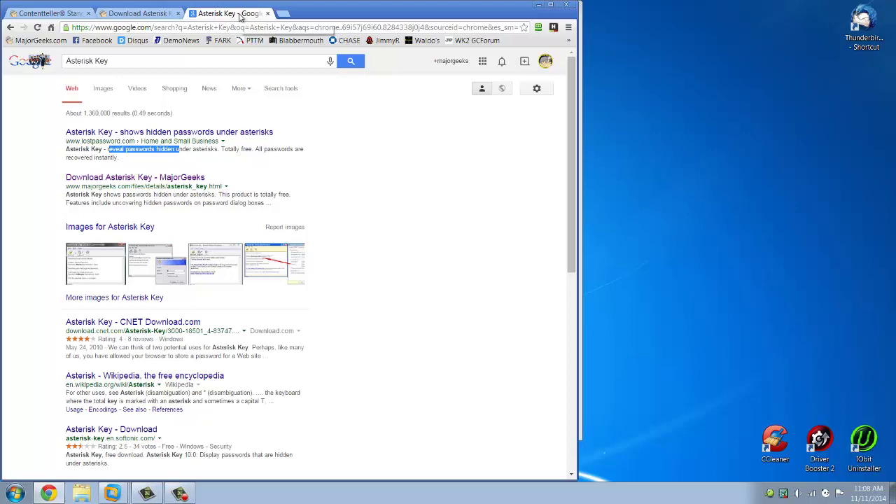
key(ctrl+w)
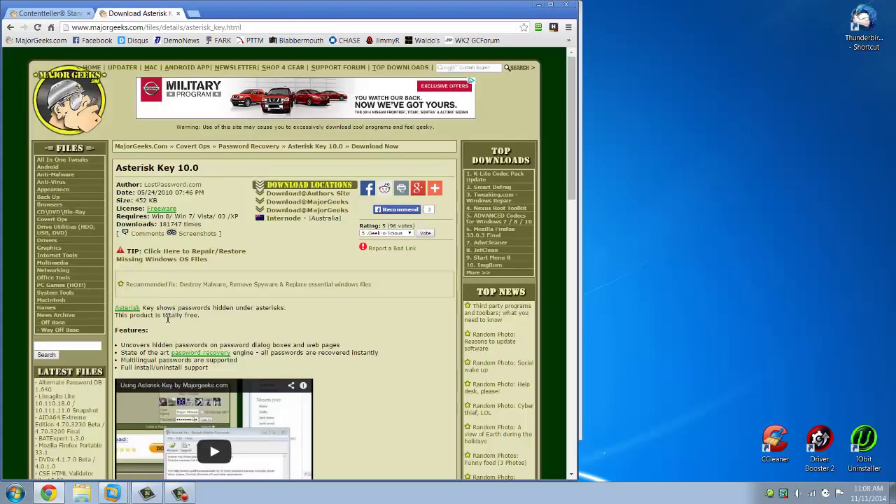
Step: Switch to VMware Workstation and revert the Windows 7 x64 virtual machine to Snapshot 2
mouse_move(113, 492)
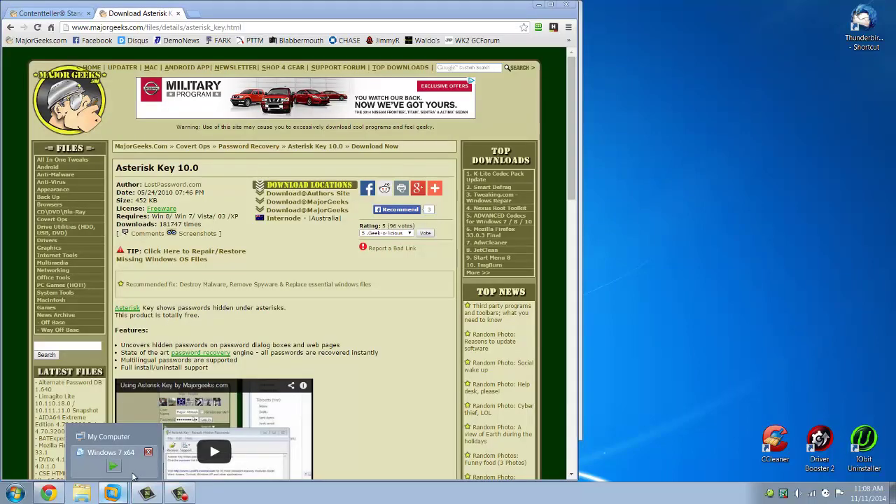
click(137, 475)
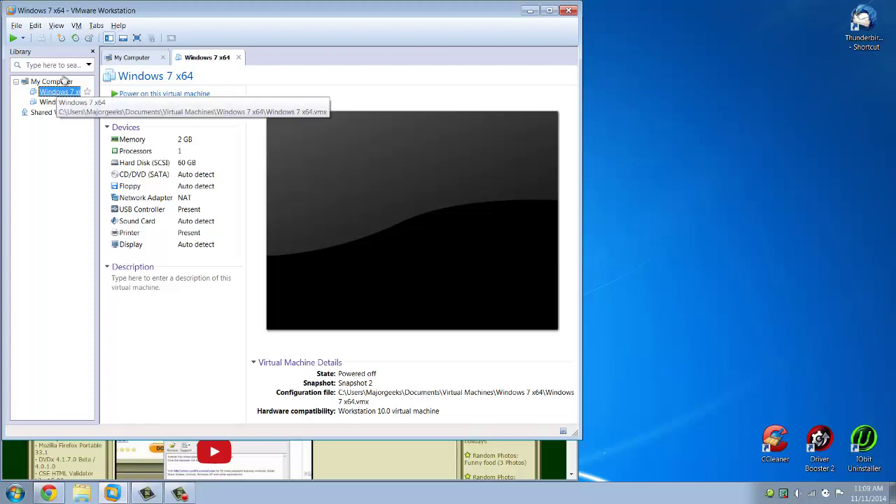
click(96, 25)
mouse_move(85, 27)
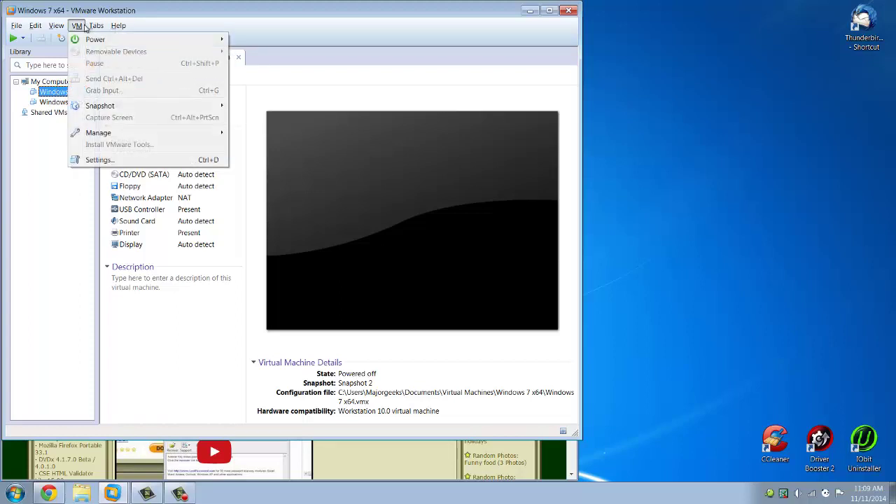
mouse_move(128, 105)
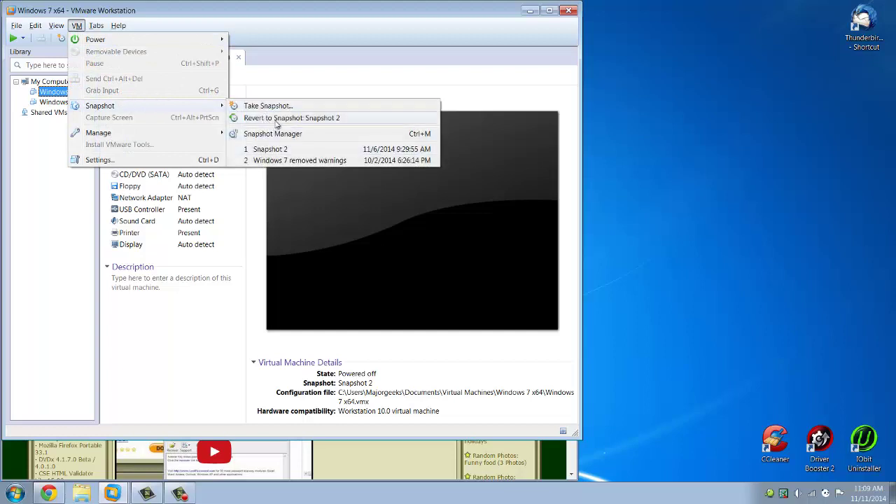
click(277, 119)
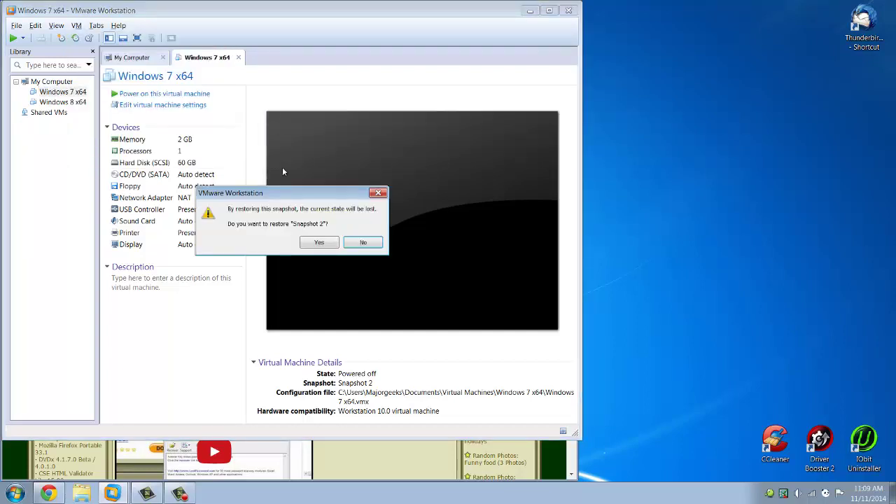
click(320, 242)
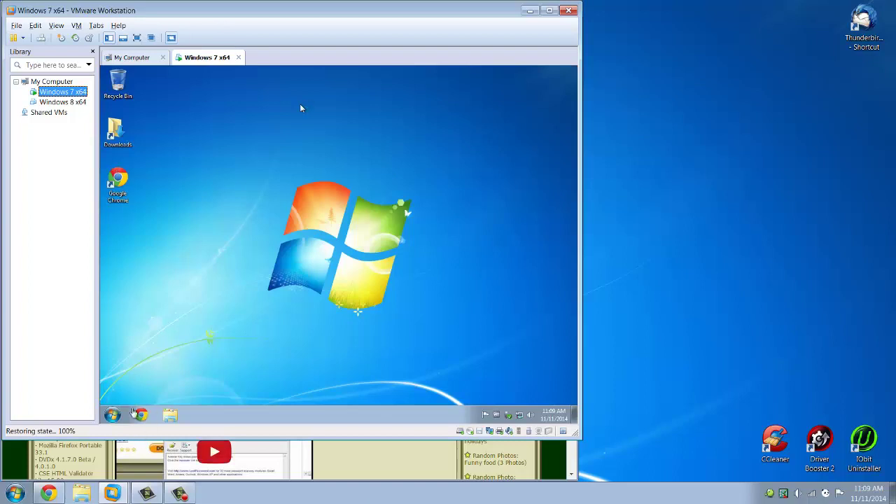
Step: Open the VirusTotal website in Chrome inside the virtual machine by searching for "virustotal"
click(300, 108)
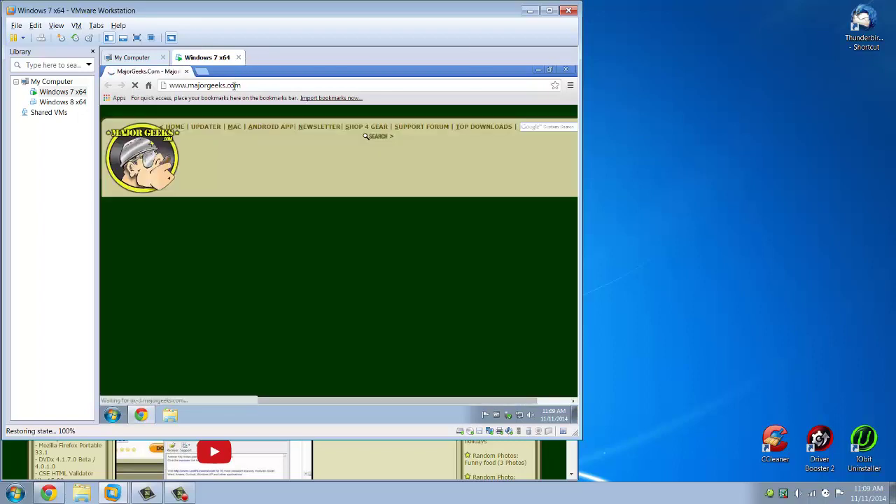
click(235, 85)
text(v)
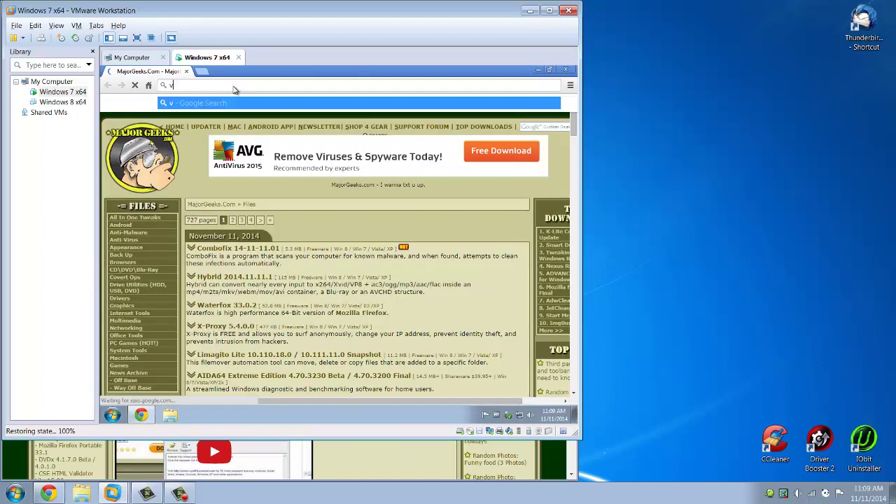
text(irustotal)
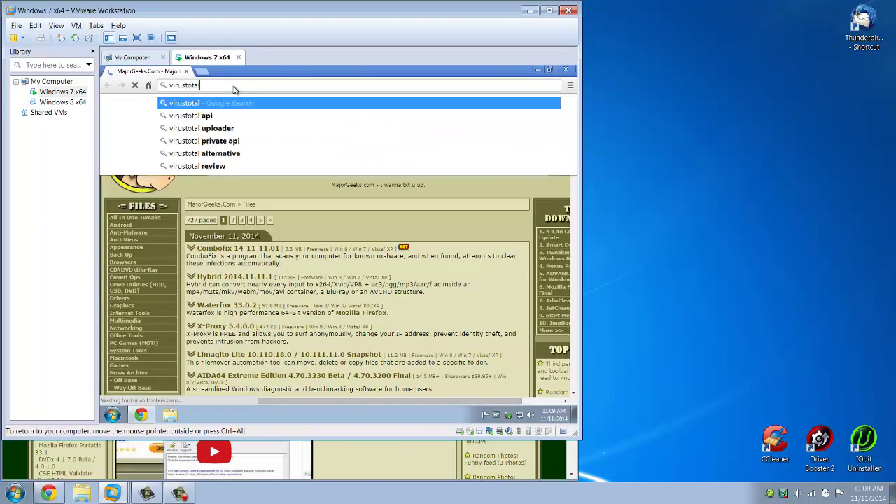
key(Return)
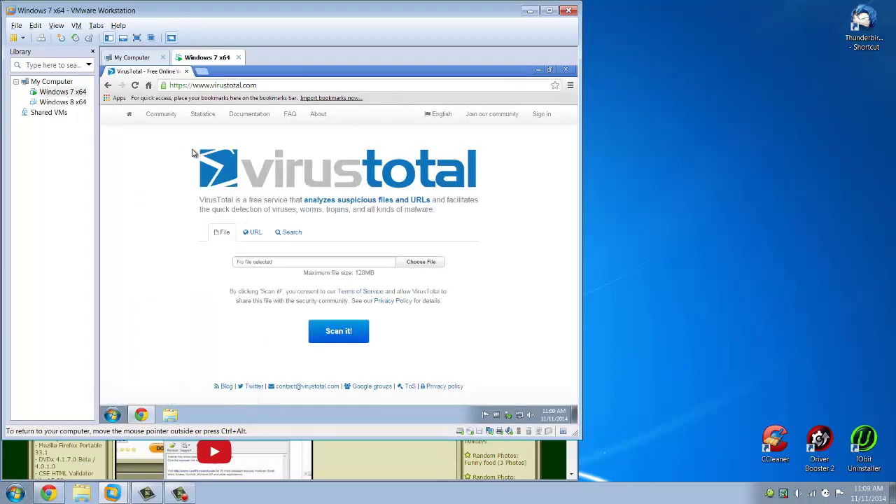
click(431, 265)
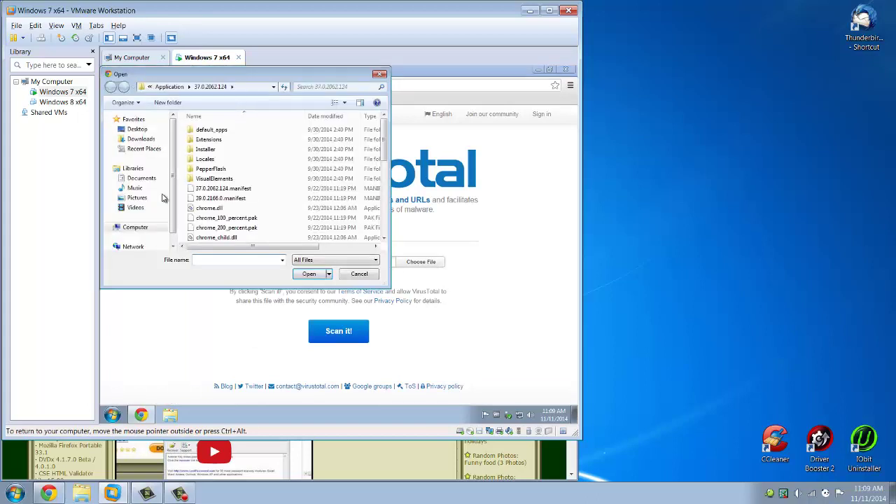
click(137, 139)
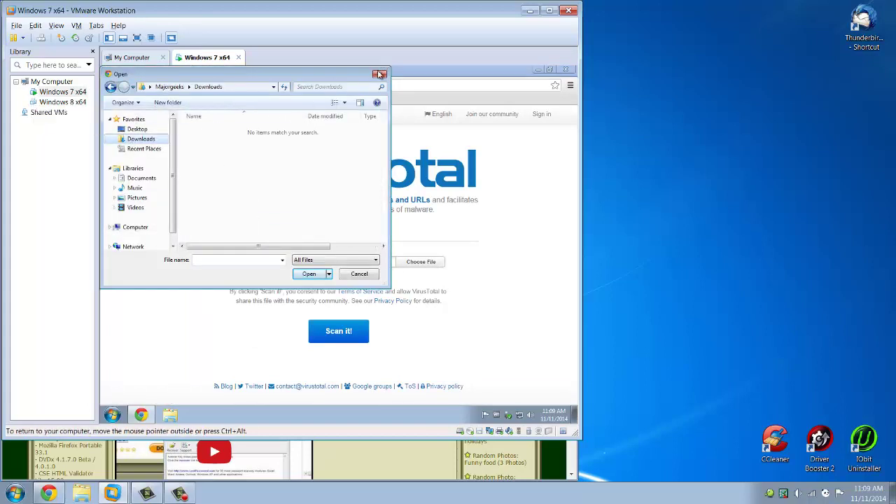
key(Escape)
Step: Switch to the host's Chrome window and copy the address of the MajorGeeks Asterisk Key page
click(382, 471)
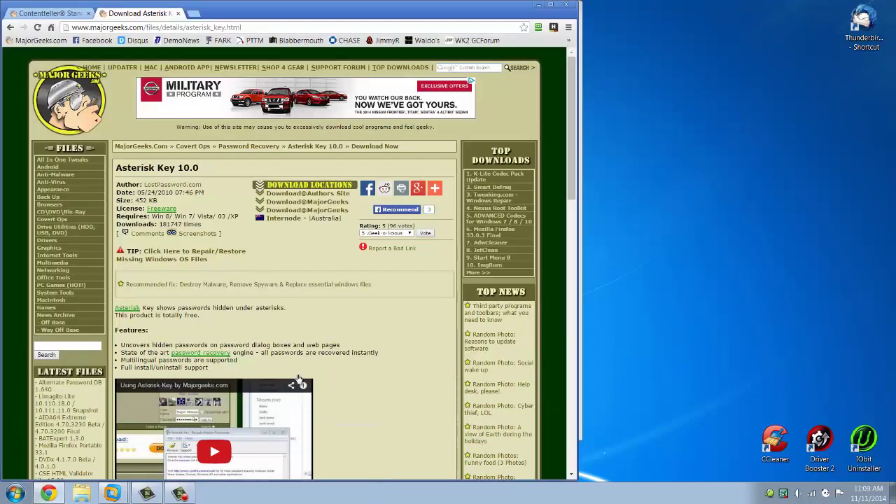
click(157, 28)
right_click(157, 28)
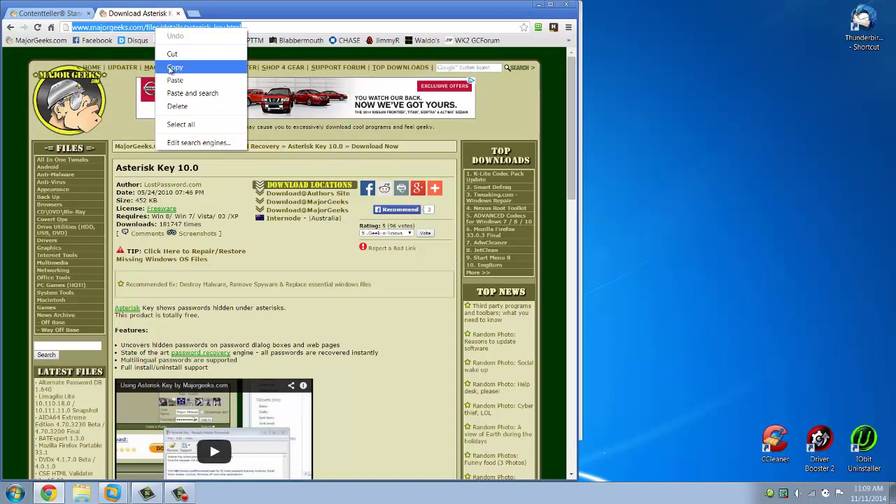
click(174, 67)
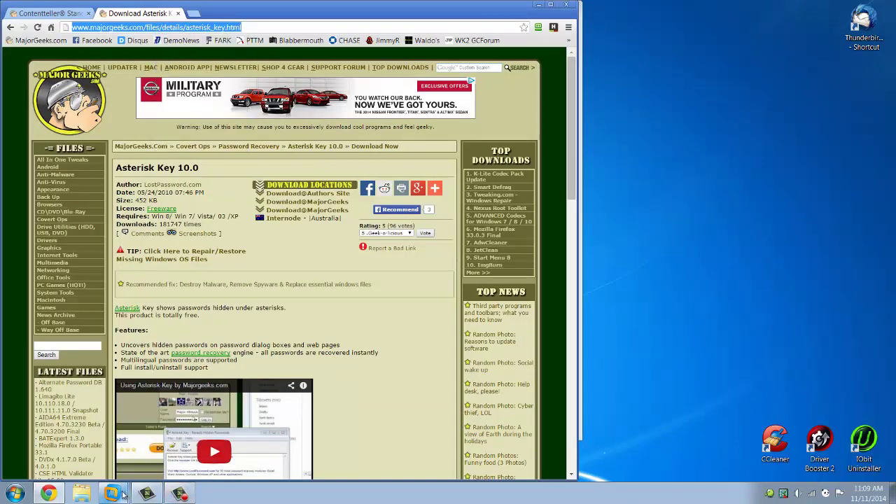
Step: Load the copied Asterisk Key page in a new browser tab of the virtual machine and download the program from MajorGeeks
mouse_move(112, 494)
click(141, 471)
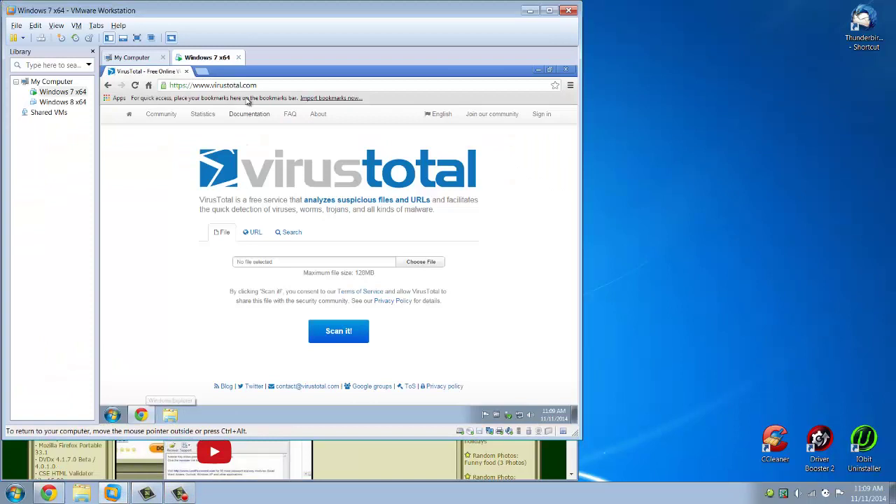
key(ctrl+t)
right_click(216, 81)
click(231, 136)
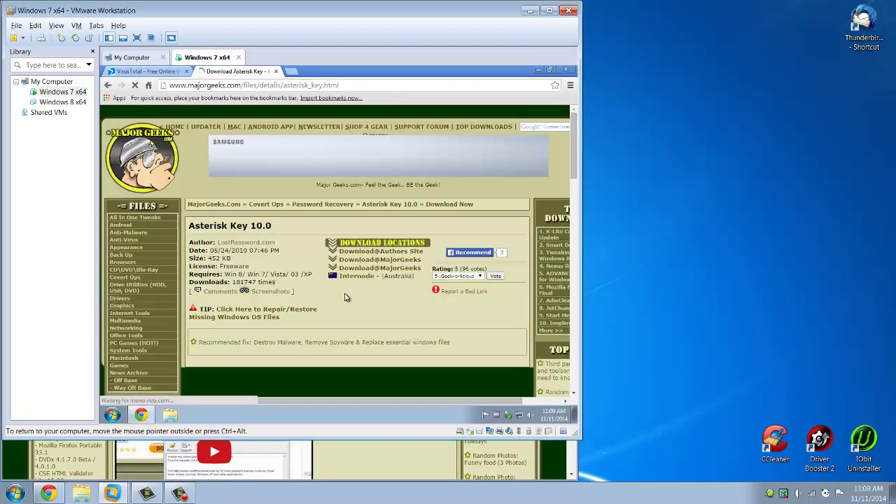
click(382, 260)
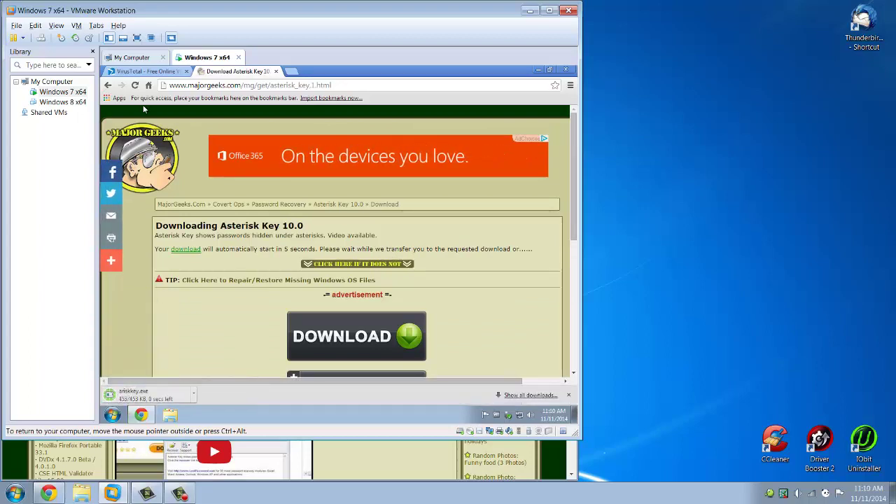
Step: Select ariskkey.exe from the Downloads folder as the file for VirusTotal to scan
click(143, 70)
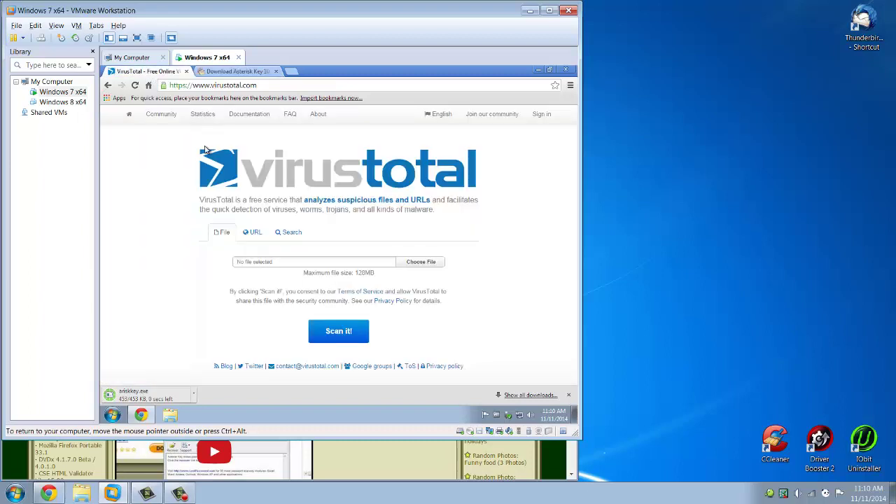
click(421, 262)
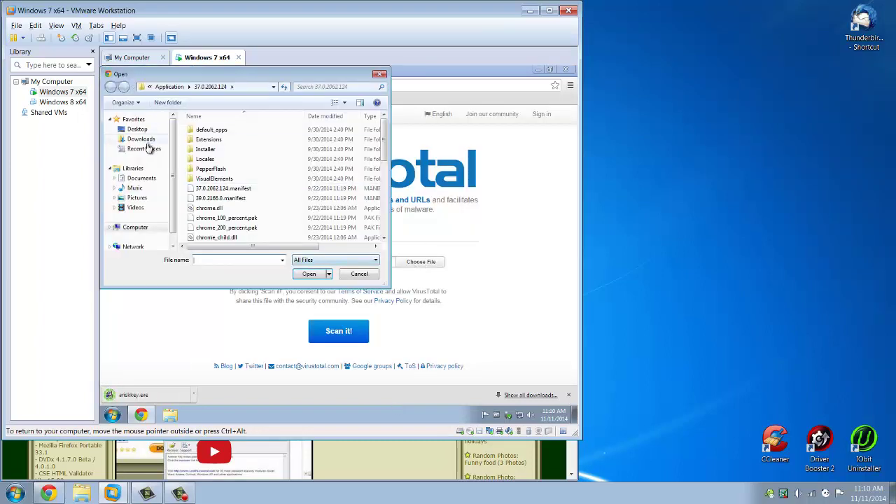
click(142, 140)
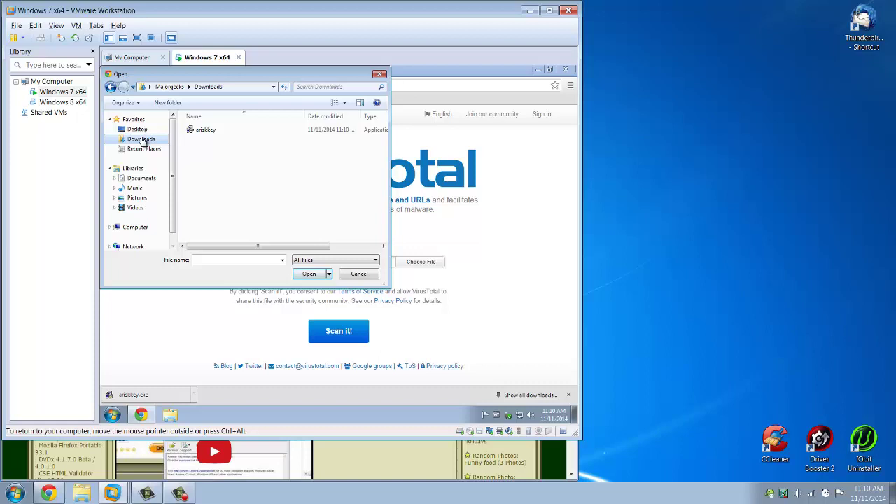
double_click(226, 132)
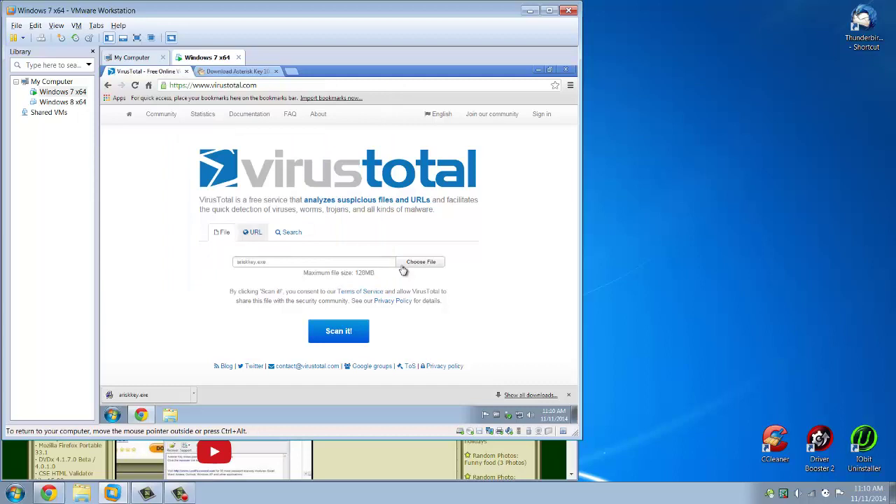
click(434, 263)
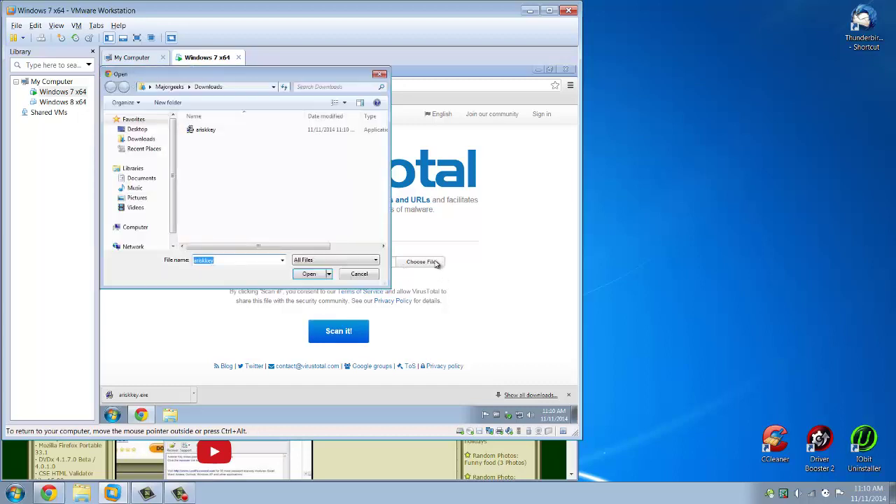
click(310, 275)
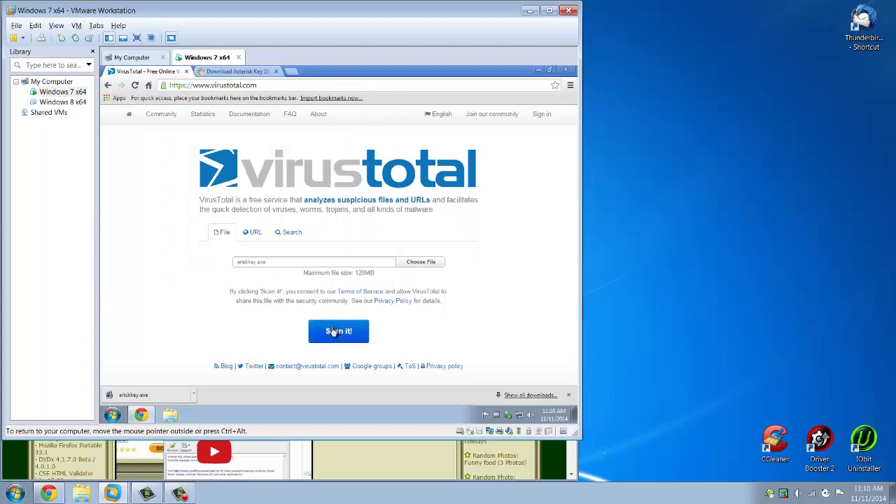
Step: Submit the file for scanning and review the antivirus results of its last VirusTotal analysis
click(340, 332)
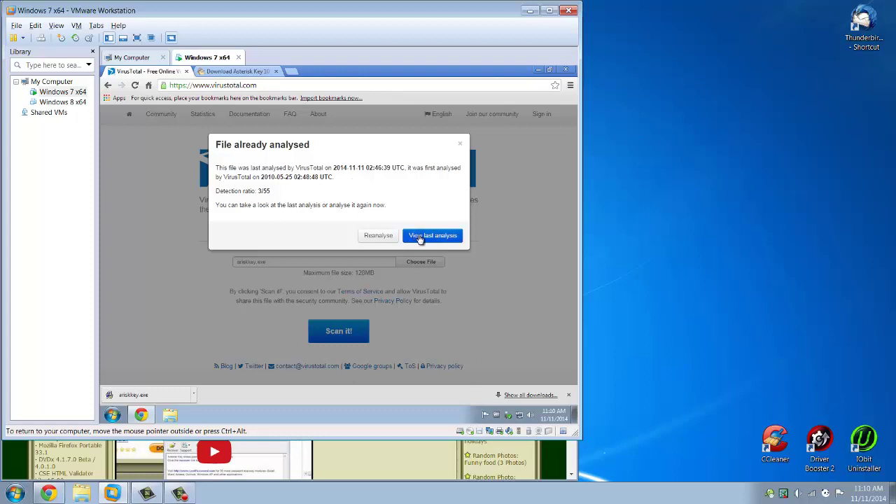
click(443, 236)
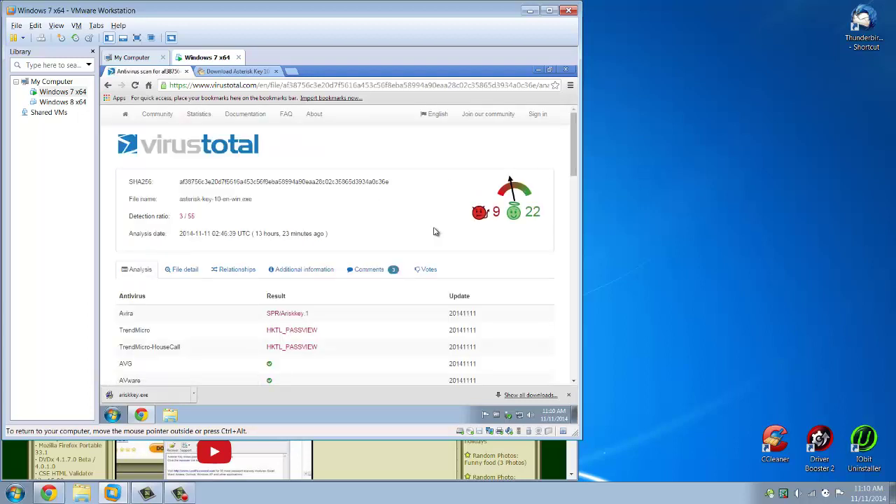
scroll(376, 194, down, 10)
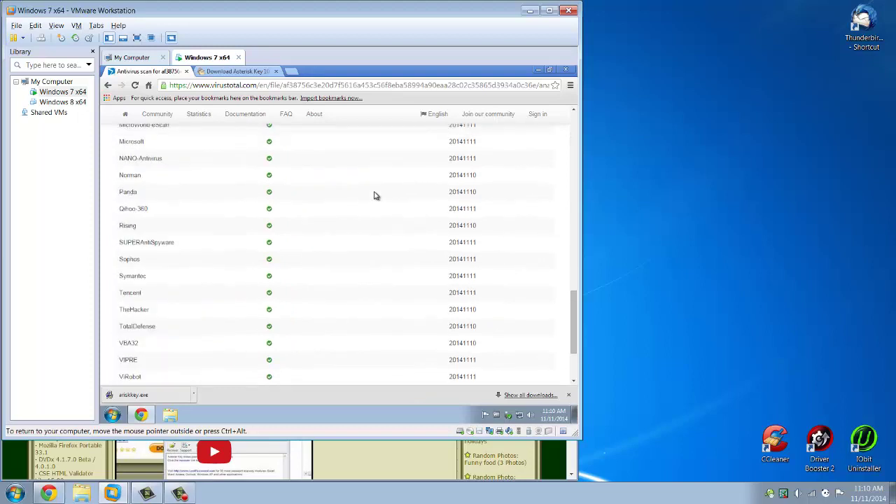
scroll(375, 196, down, 2)
scroll(362, 192, up, 13)
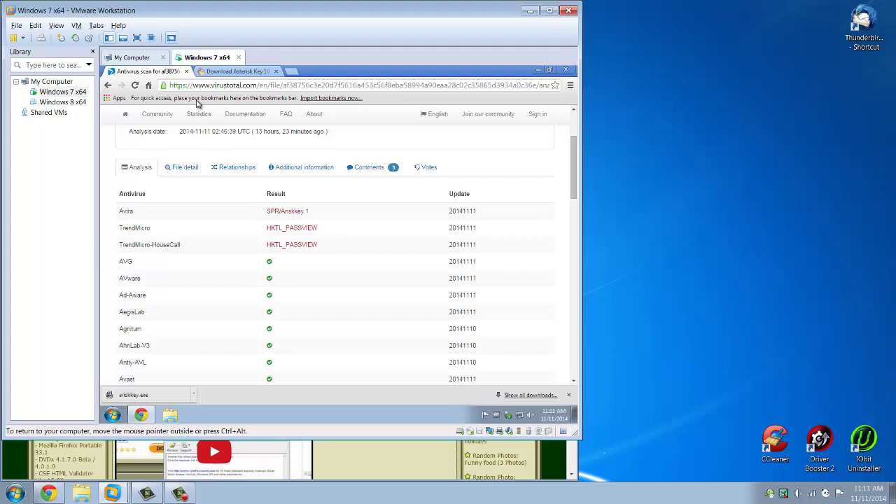
Step: Close the MajorGeeks Asterisk Key tab and run ariskkey.exe from the virtual machine's Downloads folder, allowing it past the security warning
click(275, 70)
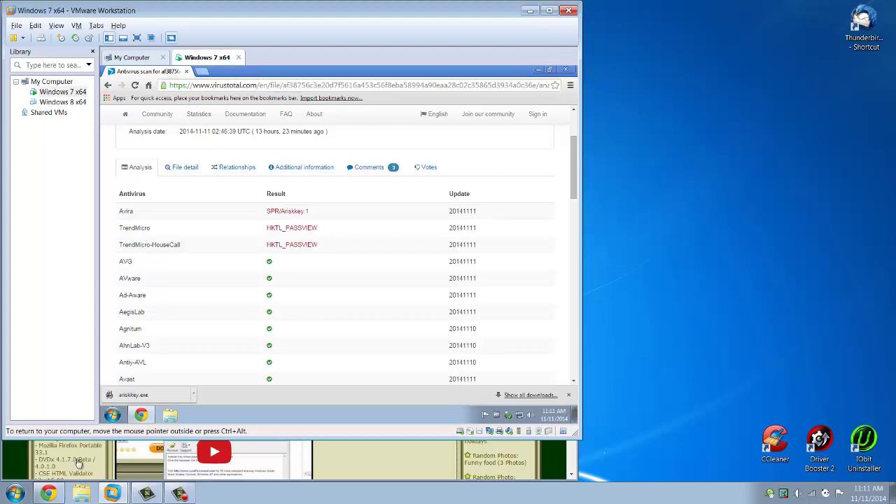
click(171, 416)
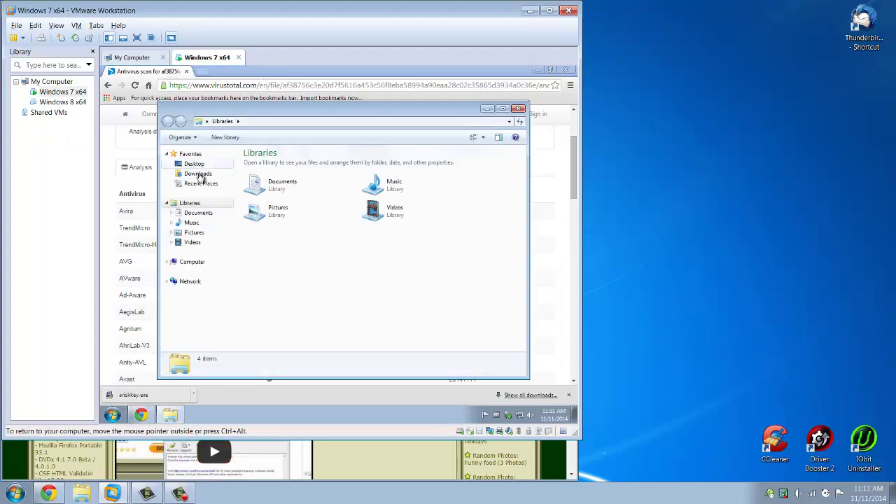
click(199, 174)
double_click(264, 165)
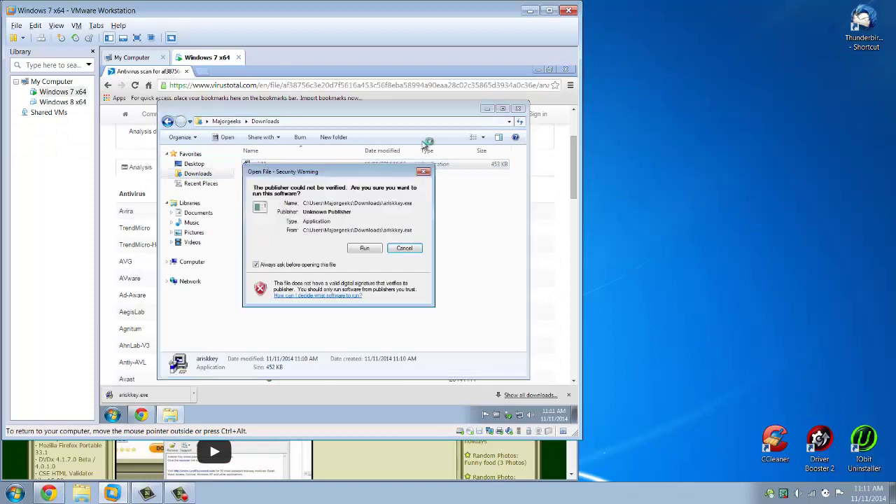
click(375, 248)
Step: Install Asterisk Key 10.0 in the default folder after accepting the license agreement, and finish setup with the option to run it enabled
click(390, 314)
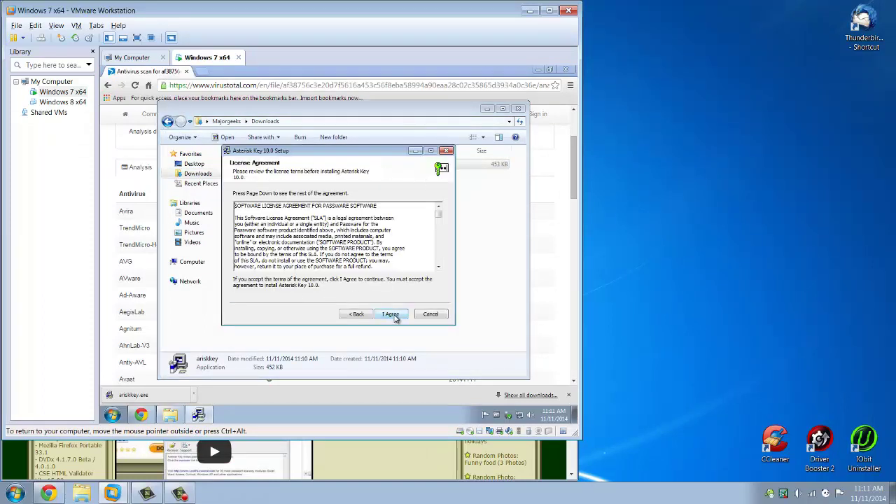
drag(440, 219, 440, 258)
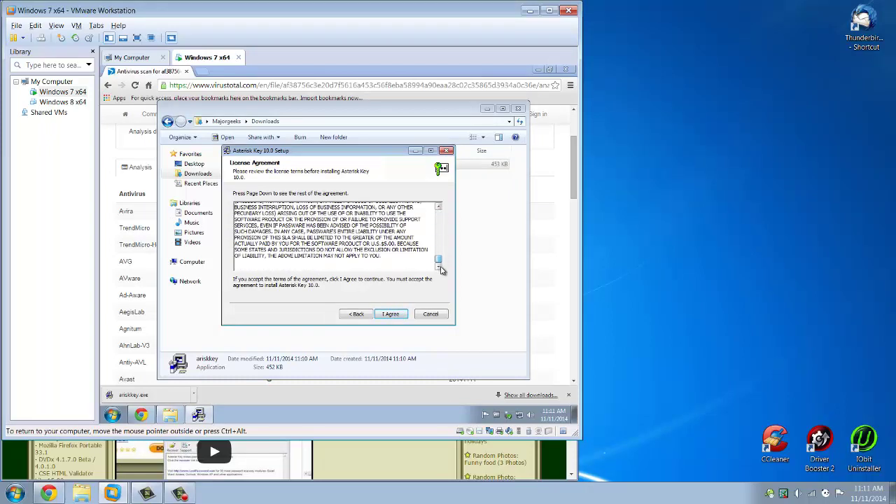
scroll(414, 261, up, 10)
click(392, 314)
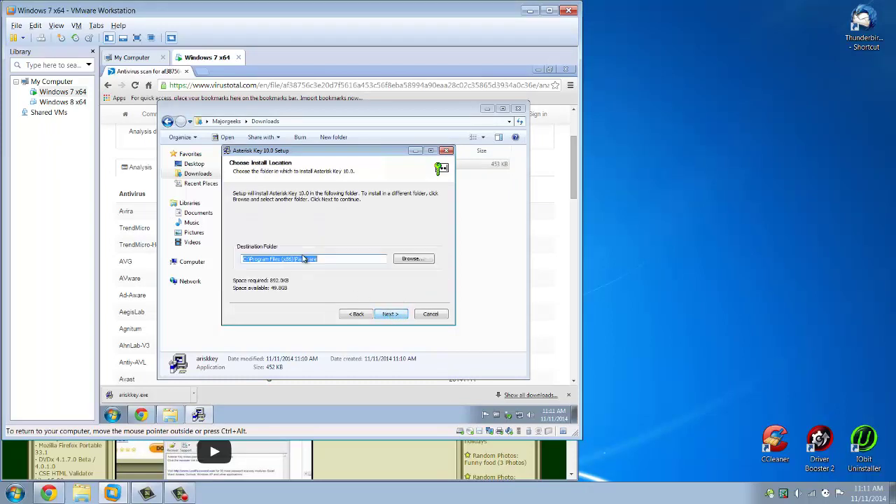
click(392, 315)
click(393, 315)
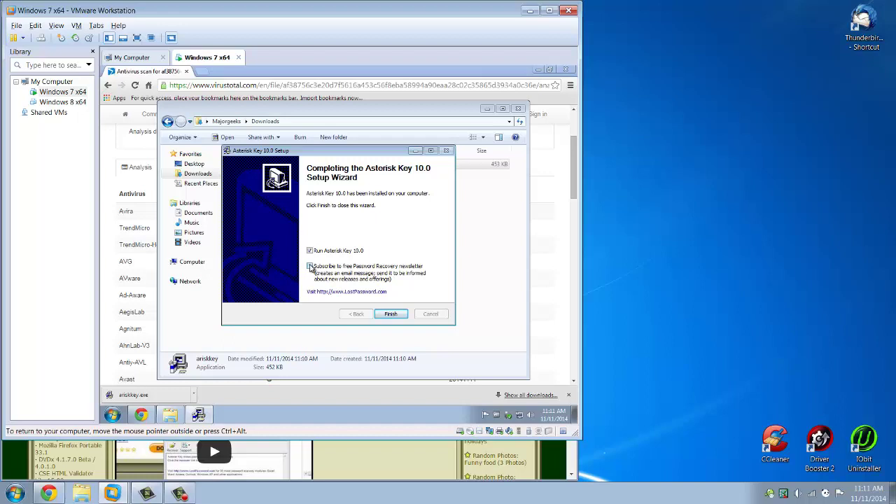
click(391, 315)
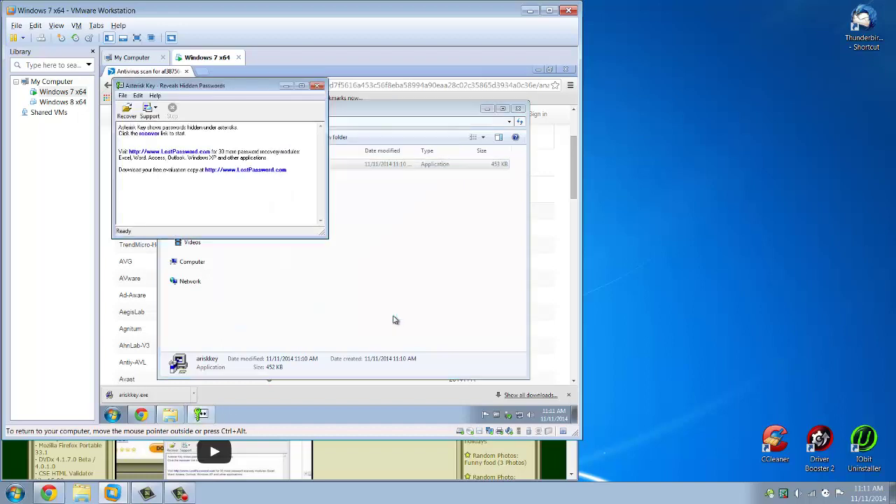
Step: Close the Downloads folder window, test Asterisk Key by running its password recovery, and exit the program
click(518, 110)
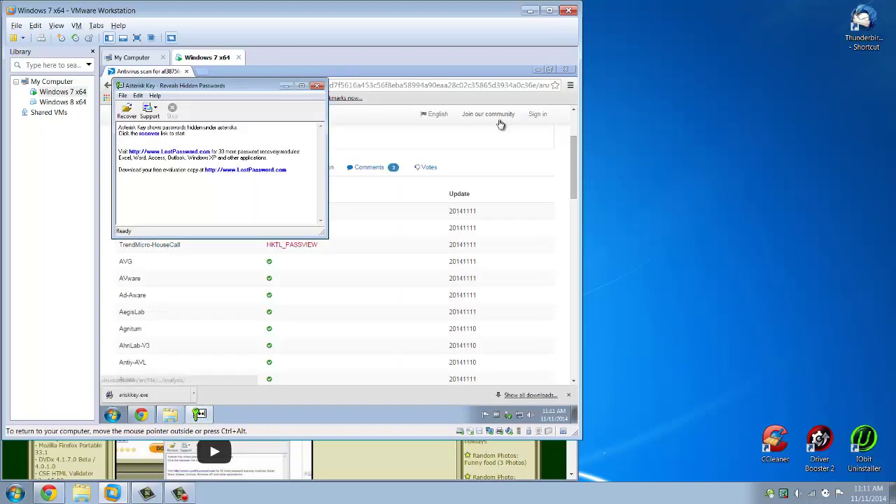
mouse_move(237, 91)
mouse_down()
mouse_move(235, 124)
mouse_move(232, 107)
mouse_up()
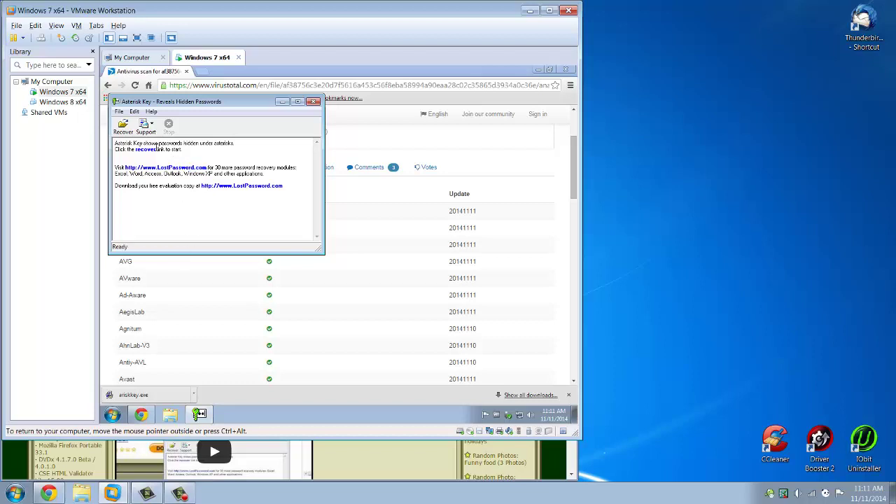
click(150, 149)
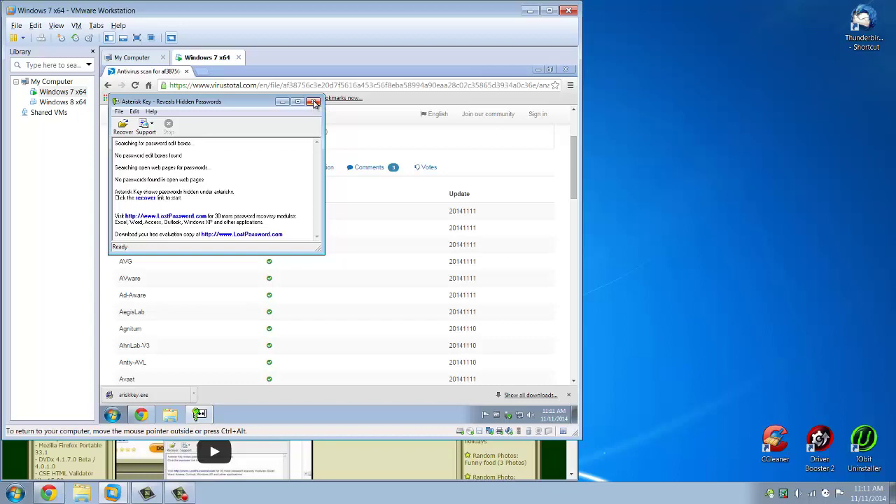
click(315, 103)
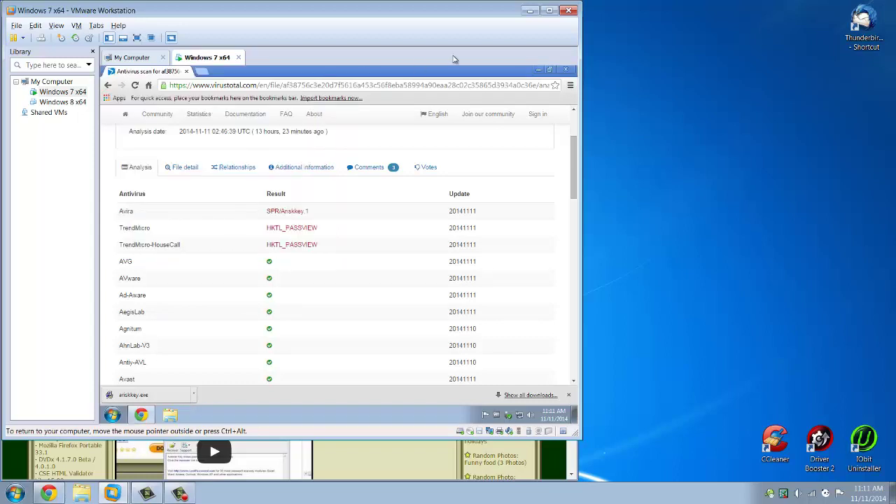
Step: Close the virtual machine's Chrome window and restart its Windows 7 system
click(566, 71)
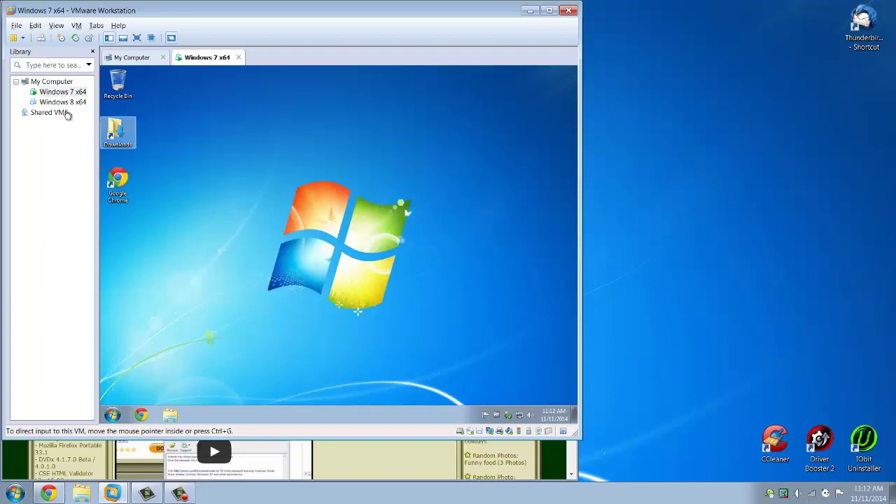
click(113, 414)
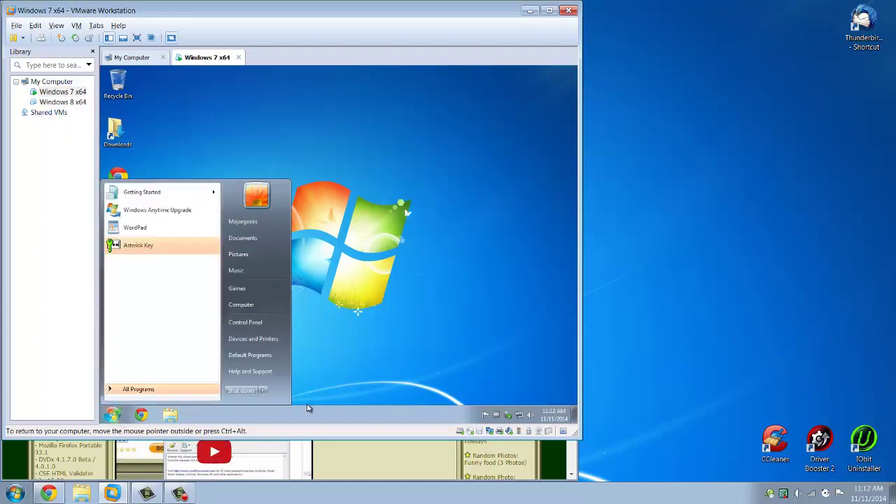
click(262, 391)
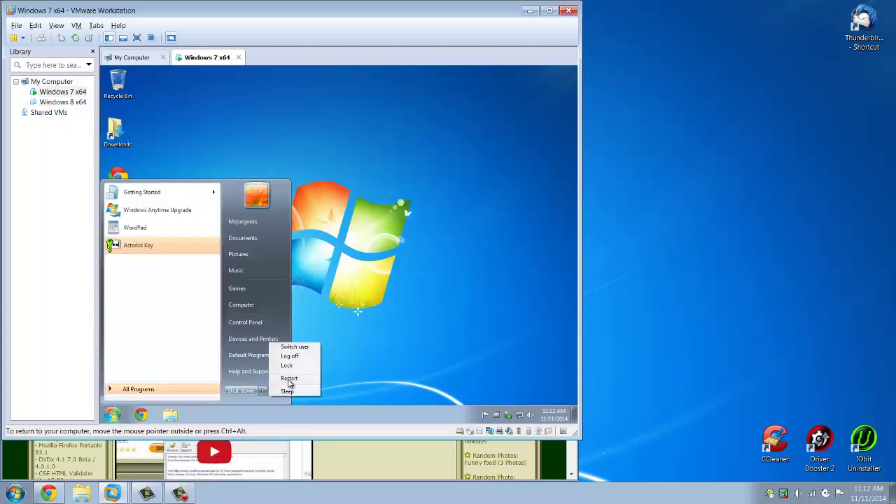
click(289, 379)
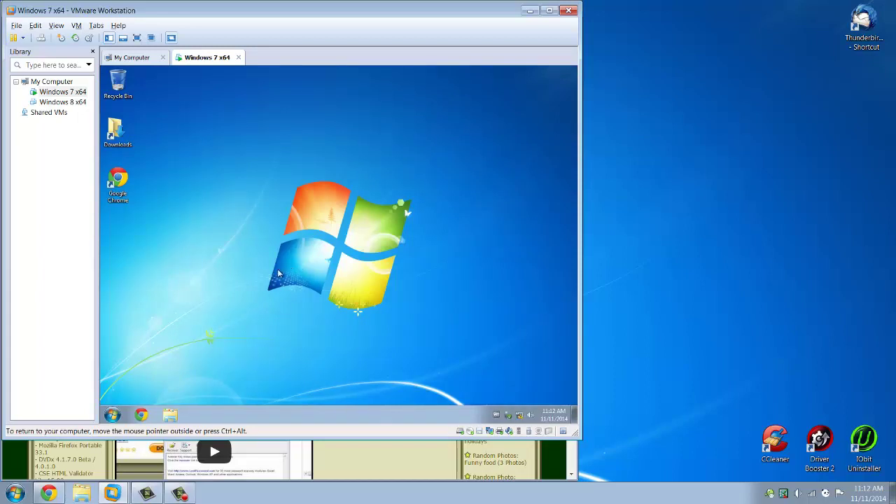
Step: Check the virtual machine's Chrome home page and the installed programs in Programs and Features for unwanted changes, closing both windows when done
click(141, 416)
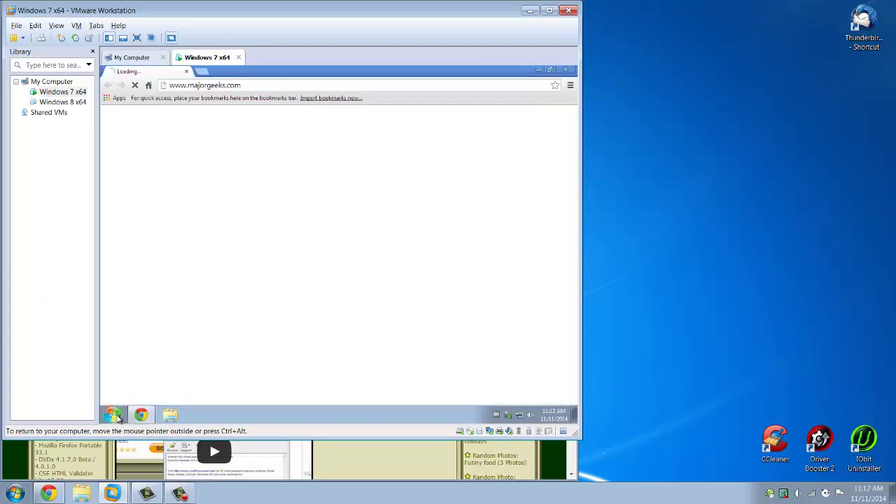
click(114, 416)
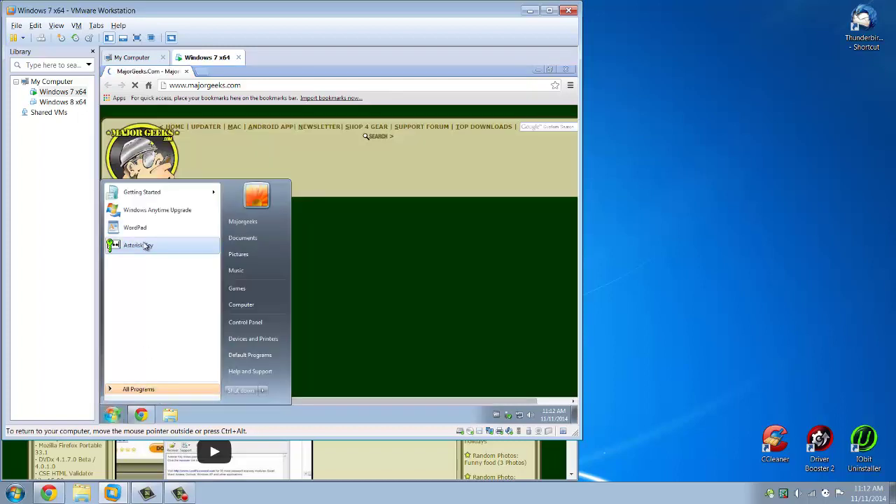
click(140, 387)
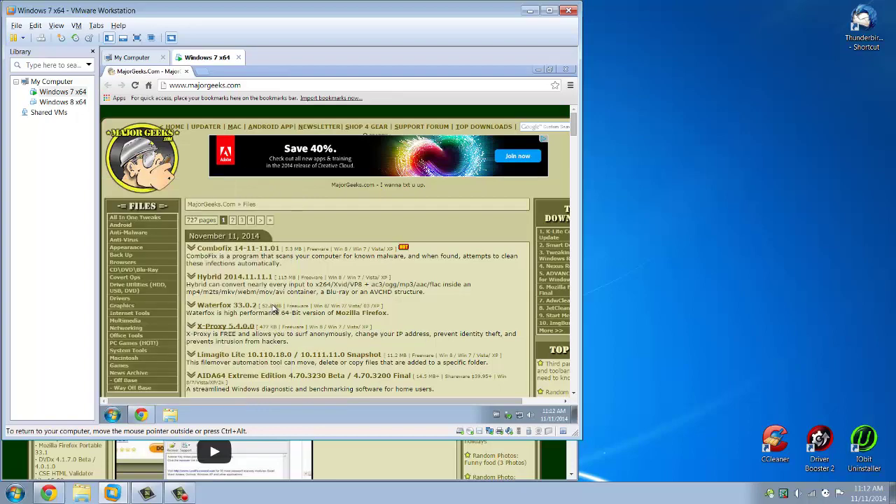
click(249, 323)
click(239, 278)
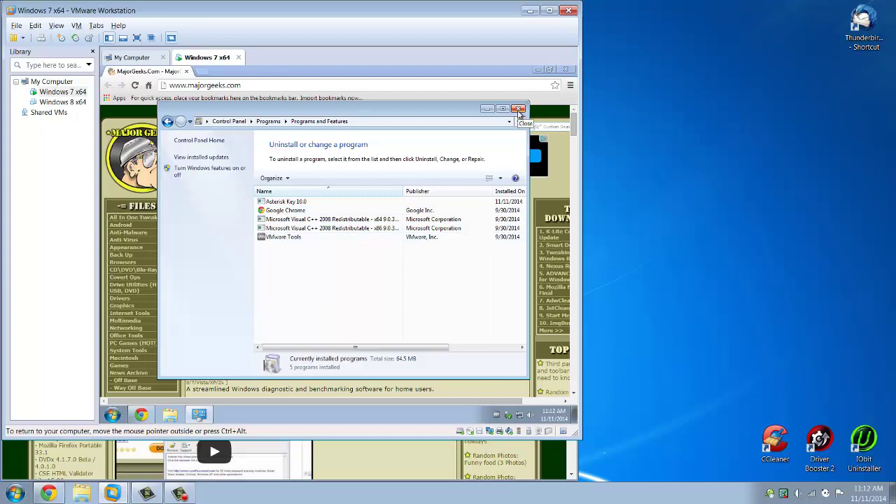
drag(363, 112, 369, 99)
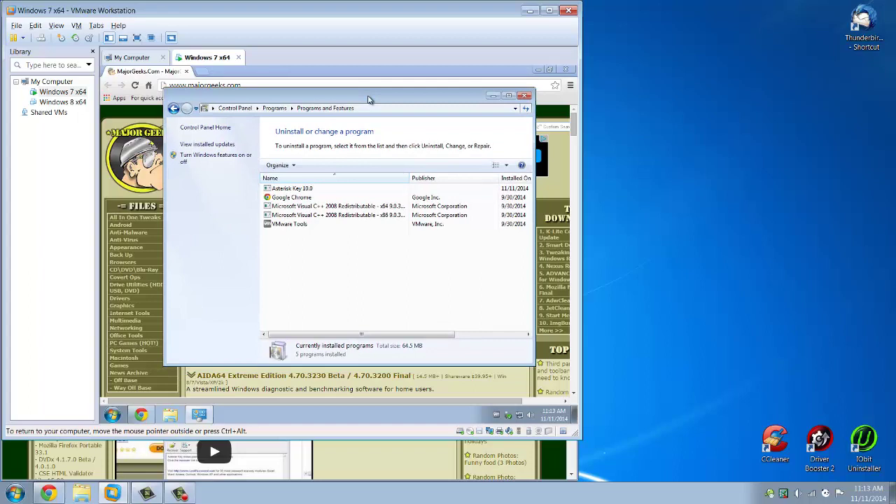
click(526, 96)
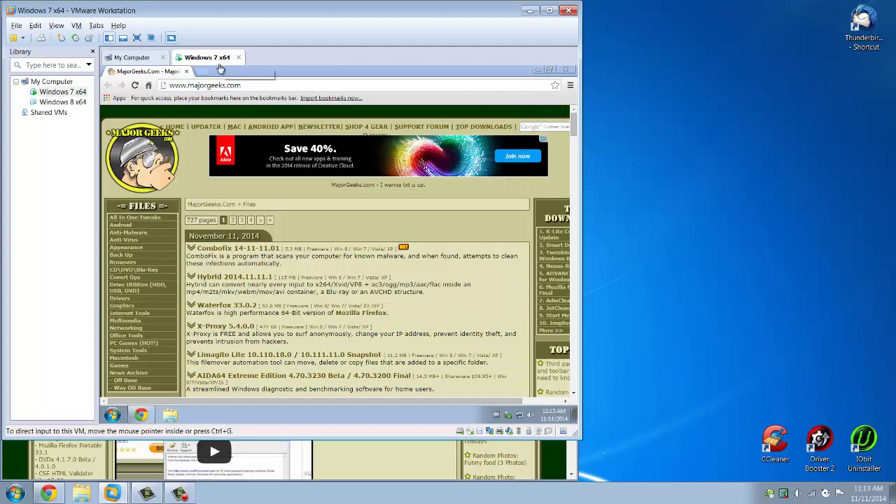
click(186, 71)
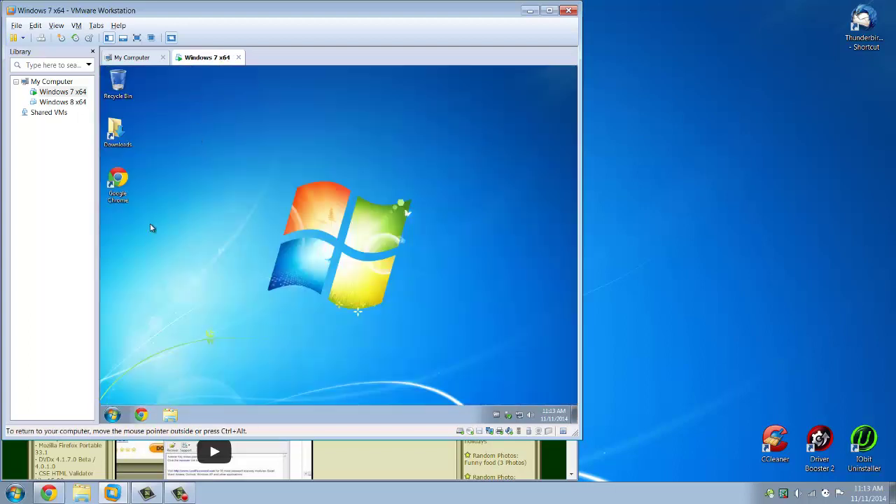
Step: Examine the Windows 7 x64 virtual machine's snapshot options, including reverting to Snapshot 2, without applying any
click(77, 26)
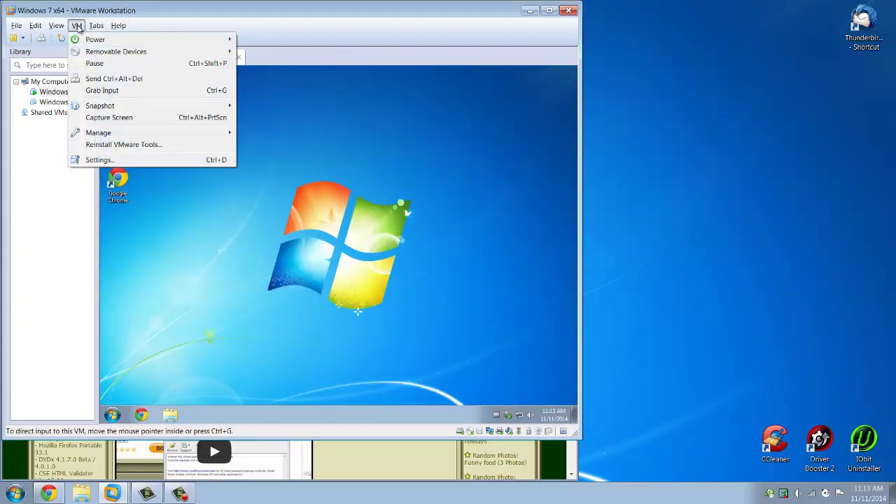
mouse_move(96, 27)
mouse_move(94, 108)
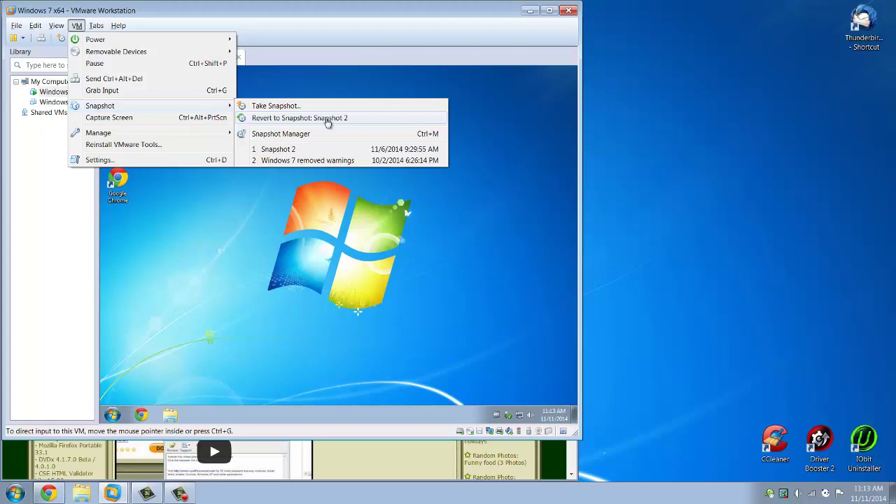
click(267, 226)
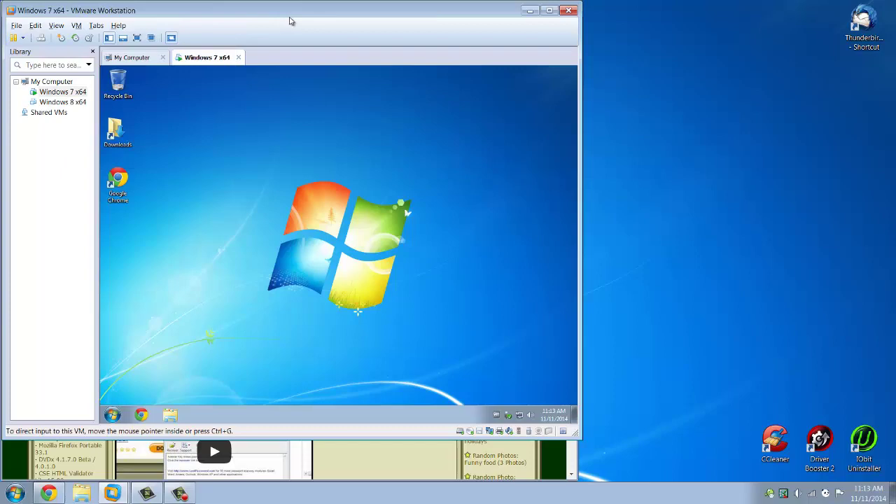
Step: Exit VMware Workstation and power off the running Windows 7 x64 virtual machine
click(569, 10)
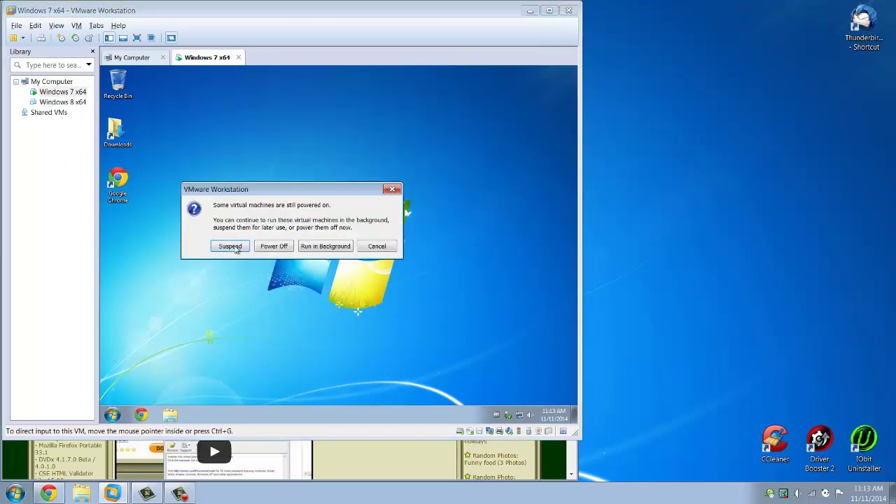
click(276, 247)
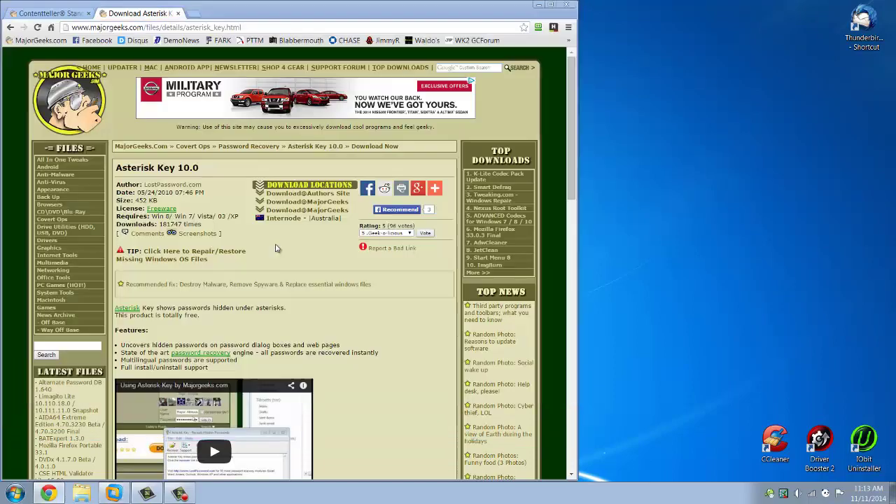